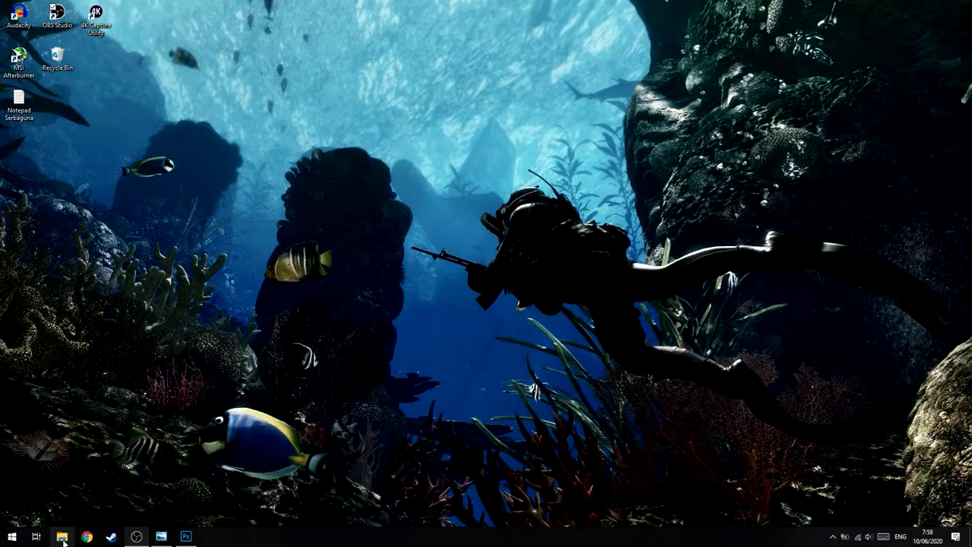
Launch Citra with the Emulation shortcut in the Emulator\Citra folder on the D: drive
{"action": "left_click", "coordinate": [62, 535]}
{"action": "left_click", "coordinate": [437, 381]}
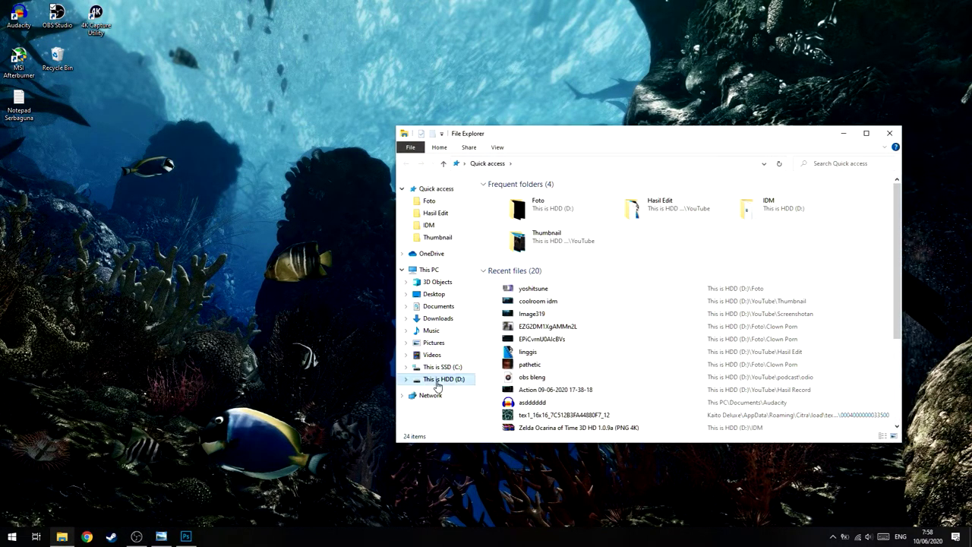
{"action": "double_click", "coordinate": [527, 224]}
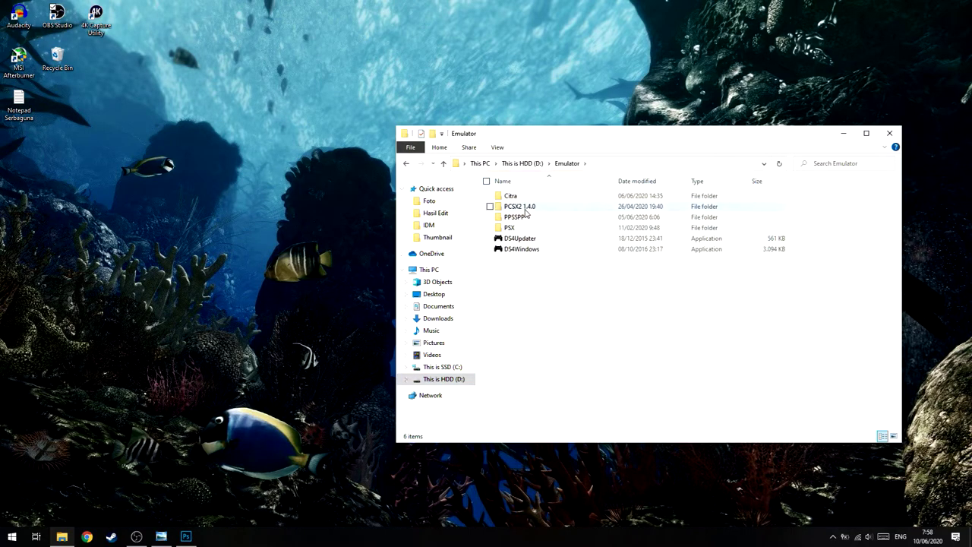
{"action": "double_click", "coordinate": [510, 196]}
{"action": "left_click", "coordinate": [524, 228]}
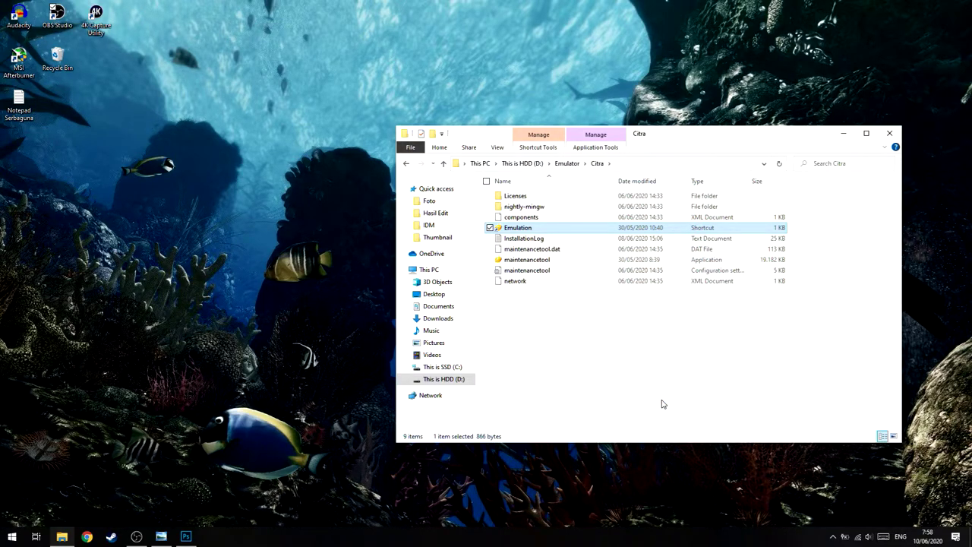
{"action": "key", "text": "Return"}
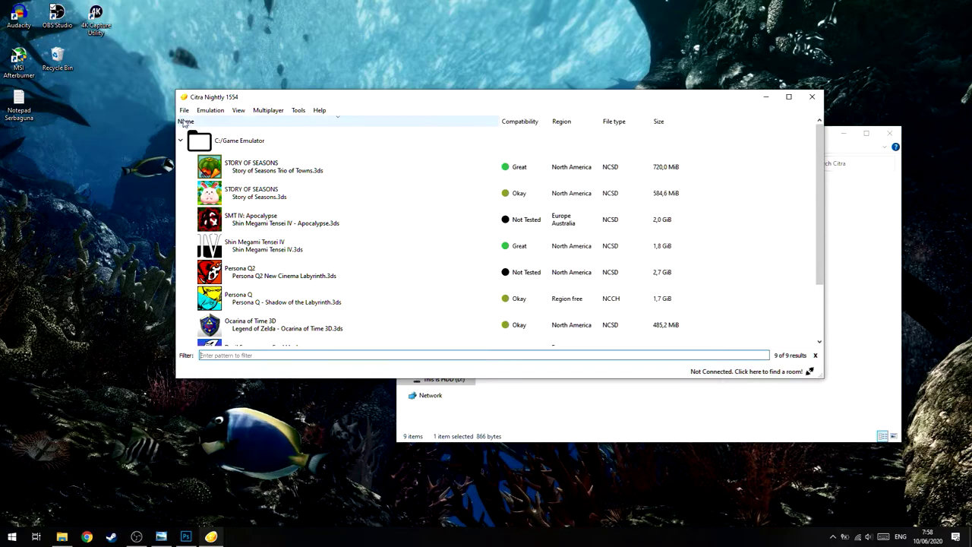
Open Citra's configuration and bring up the camera settings of the System category
{"action": "left_click", "coordinate": [220, 114]}
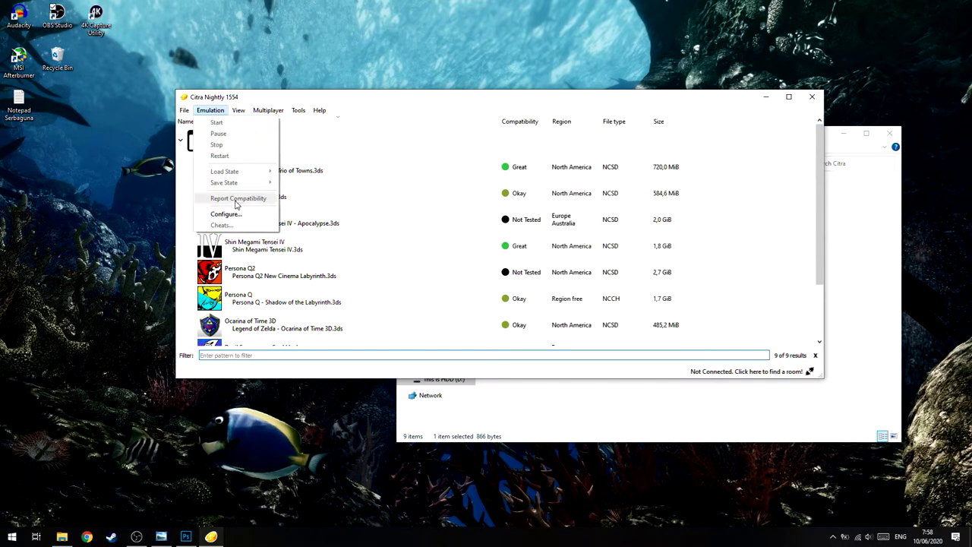
{"action": "left_click", "coordinate": [239, 216]}
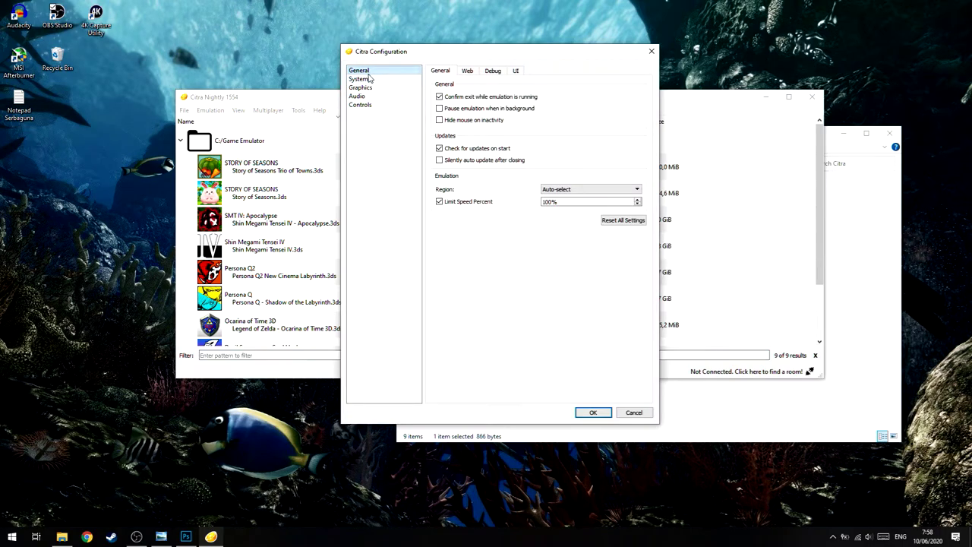
{"action": "left_click", "coordinate": [361, 78]}
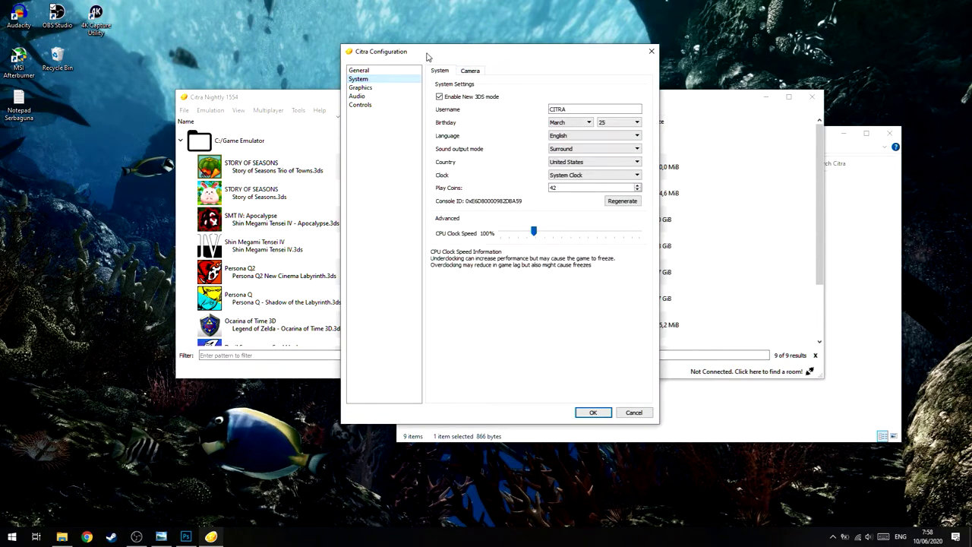
{"action": "left_click", "coordinate": [470, 72]}
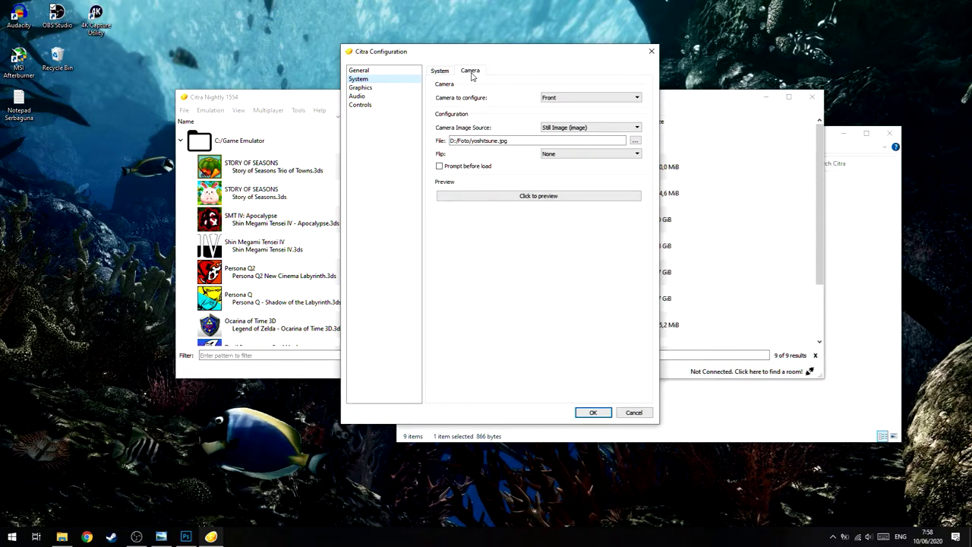
{"action": "left_click_drag", "start_coordinate": [488, 54], "coordinate": [514, 82]}
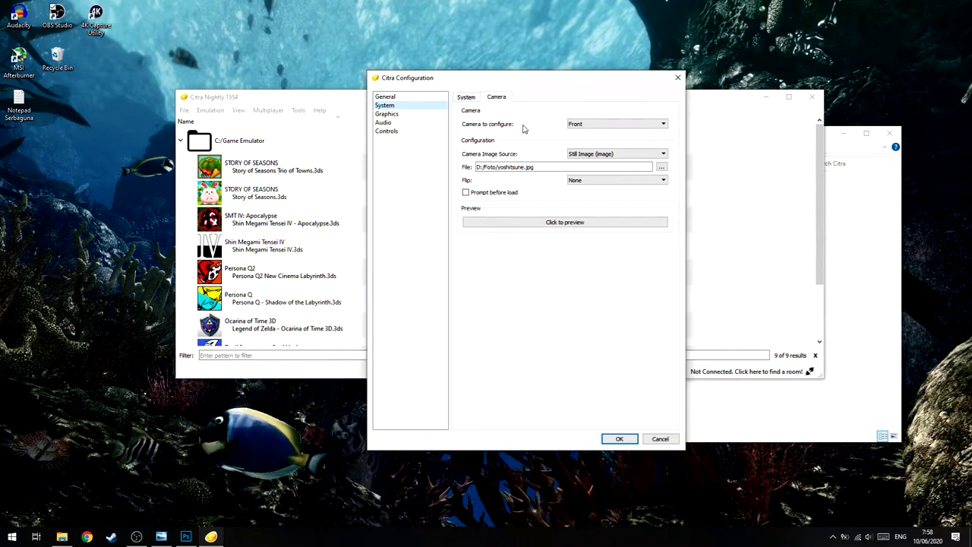
Choose the Rear camera for configuration and keep its camera mode on Single (2D)
{"action": "left_click", "coordinate": [594, 125]}
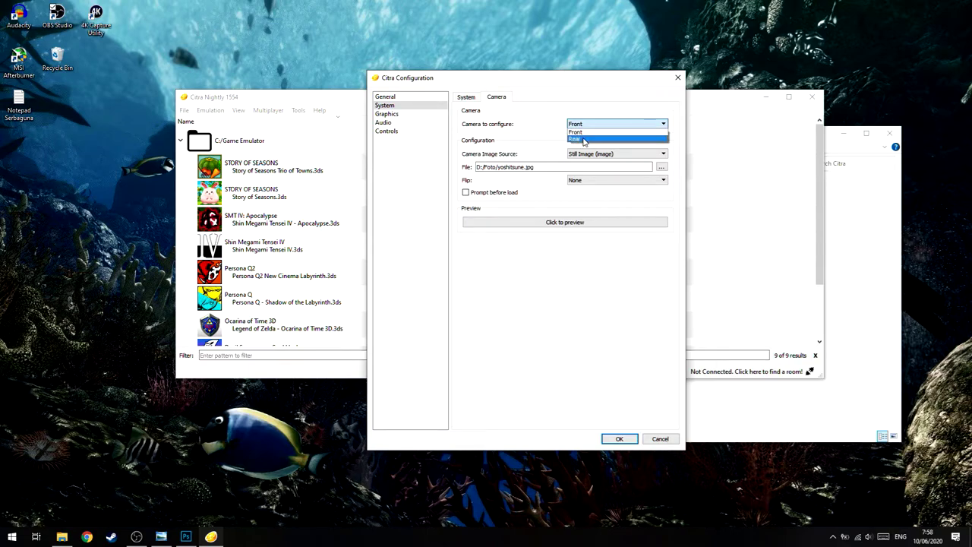
{"action": "left_click", "coordinate": [584, 140]}
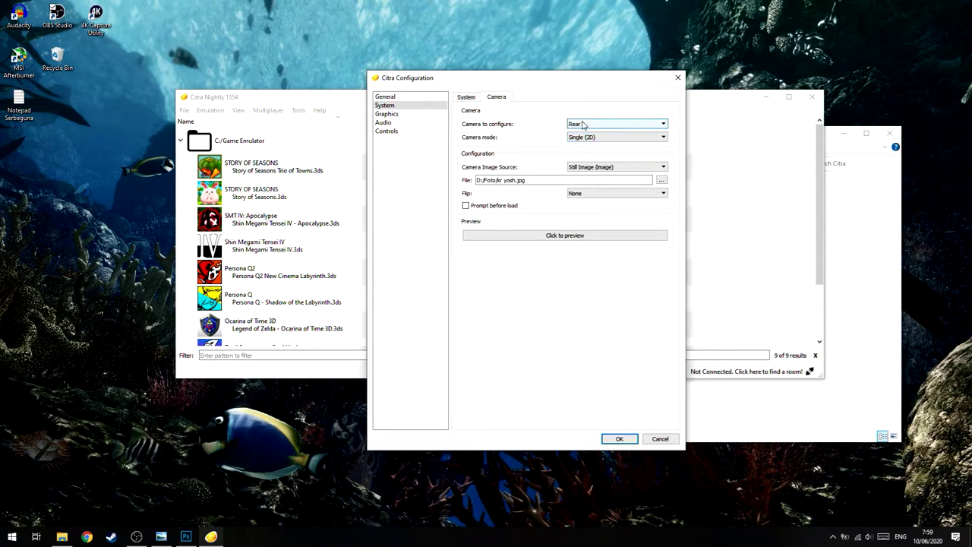
{"action": "left_click", "coordinate": [589, 137]}
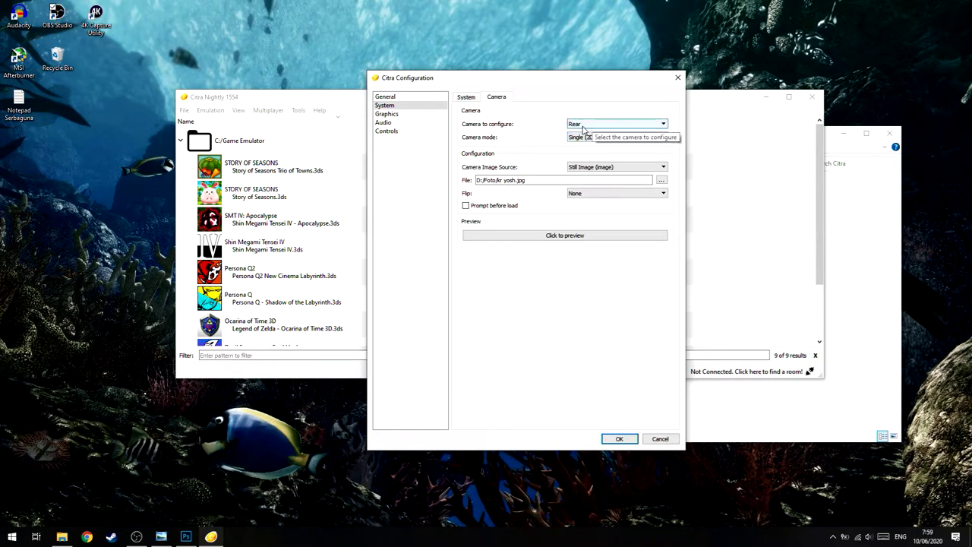
{"action": "left_click", "coordinate": [590, 124]}
{"action": "left_click", "coordinate": [586, 139]}
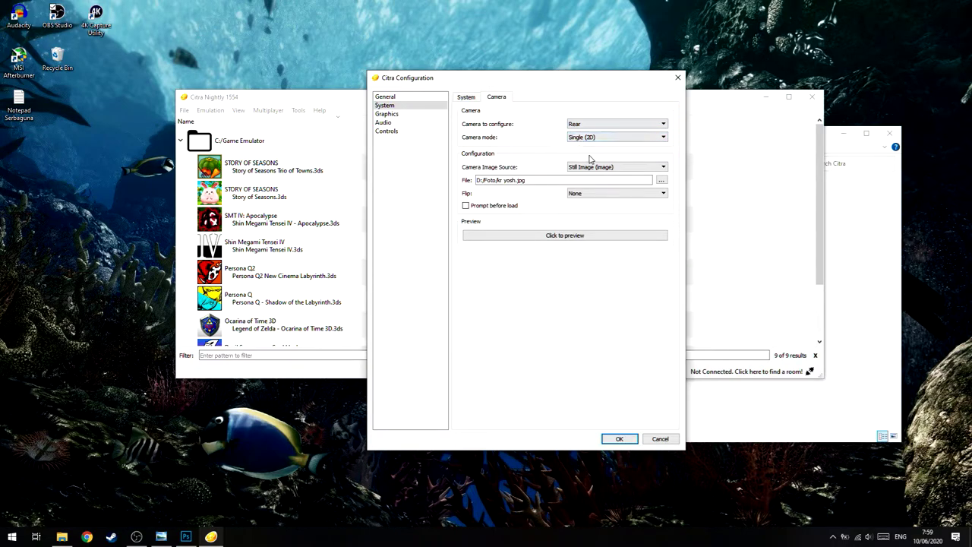
{"action": "left_click", "coordinate": [584, 139]}
{"action": "left_click", "coordinate": [583, 146]}
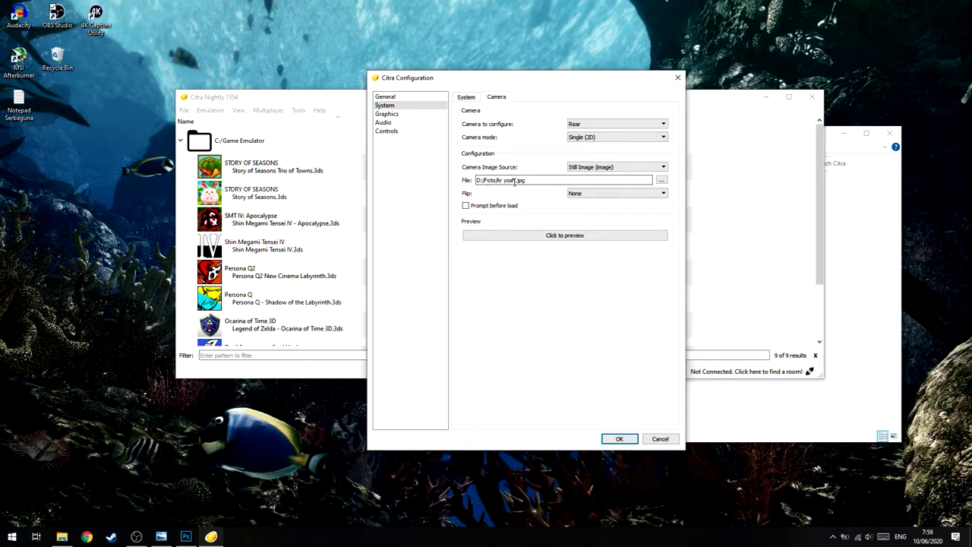
Try System Camera (qt) and Blank as the rear camera's image source, and set it back to Still Image (image)
{"action": "left_click", "coordinate": [619, 167]}
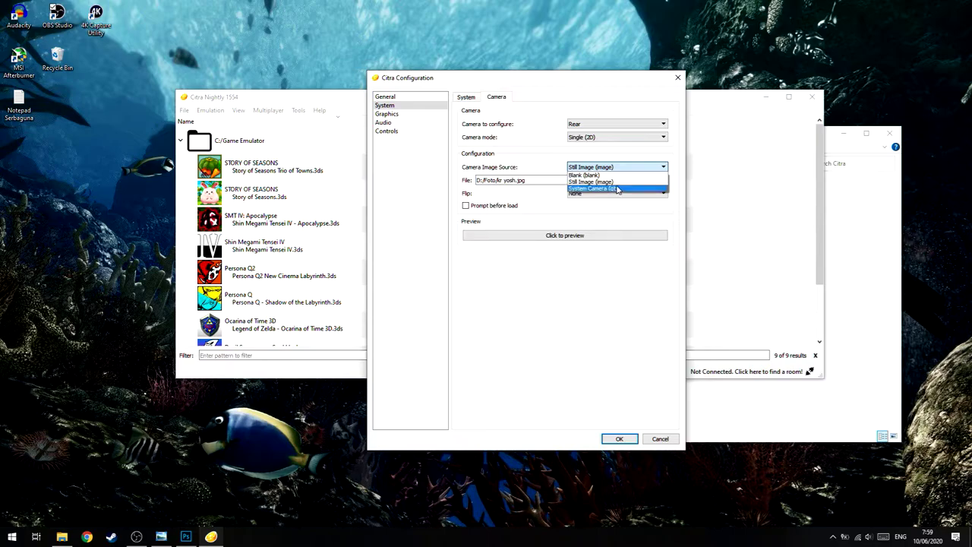
{"action": "left_click", "coordinate": [619, 187]}
{"action": "left_click", "coordinate": [617, 168]}
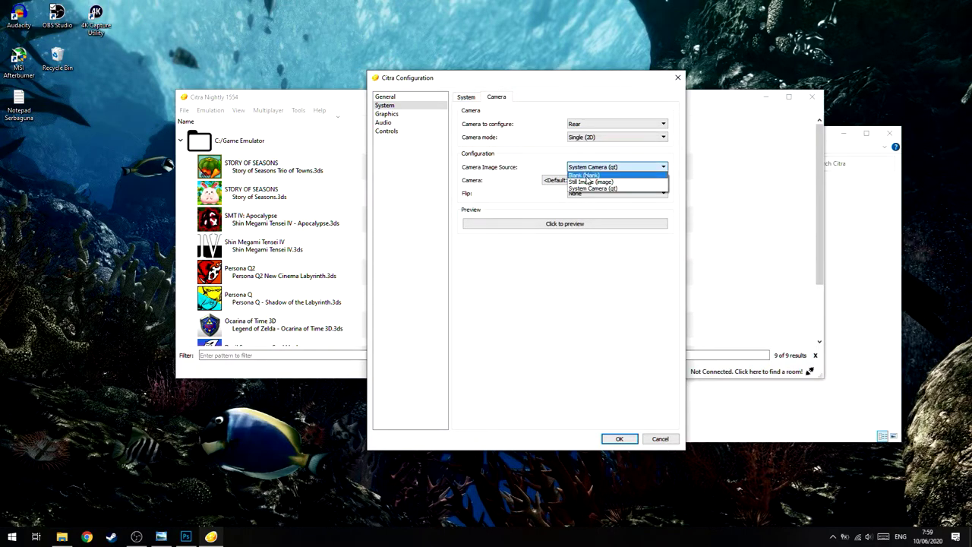
{"action": "left_click", "coordinate": [596, 176]}
{"action": "left_click", "coordinate": [613, 167]}
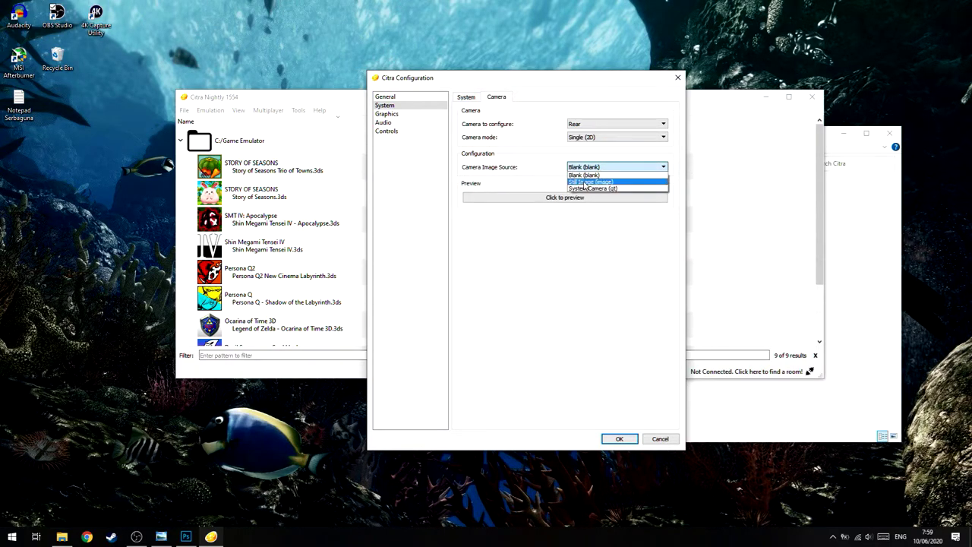
{"action": "left_click", "coordinate": [591, 181]}
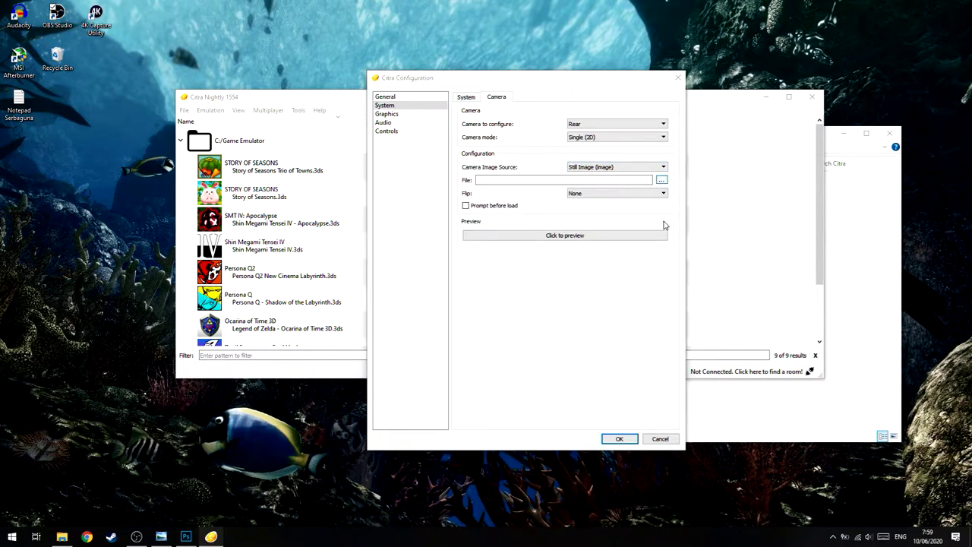
Examine the yoshitsune QR code picture in Windows Photo Viewer, closing it and the image file browser
{"action": "left_click", "coordinate": [661, 180]}
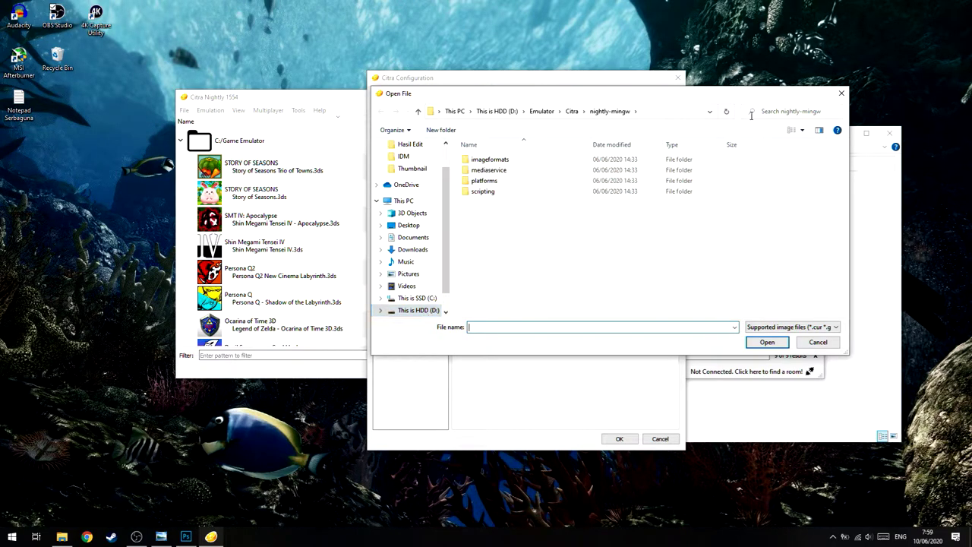
{"action": "left_click", "coordinate": [161, 536]}
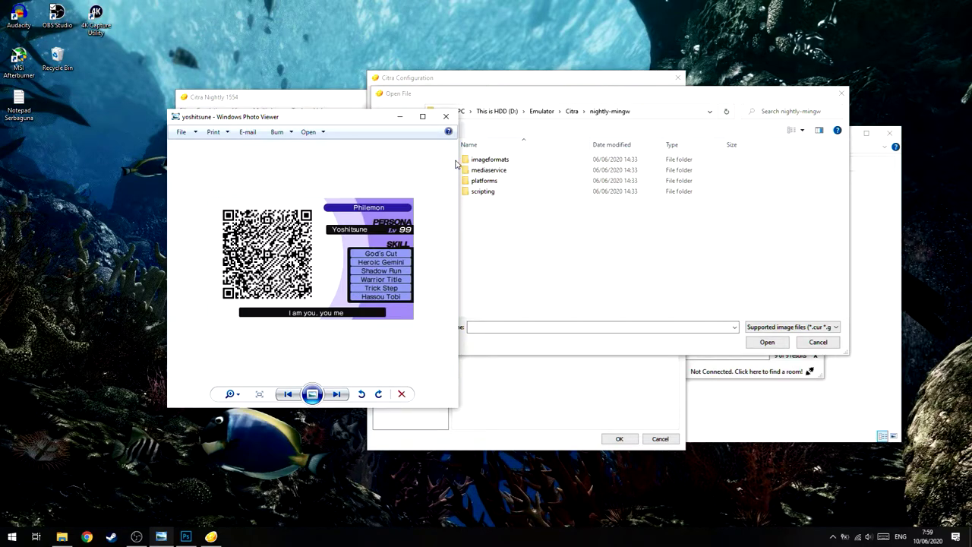
{"action": "left_click", "coordinate": [446, 117]}
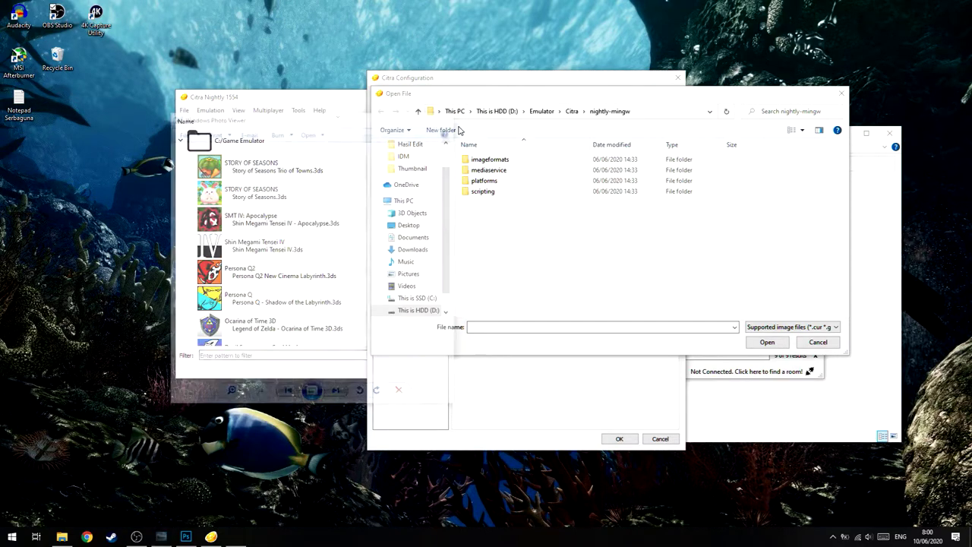
{"action": "left_click", "coordinate": [840, 95]}
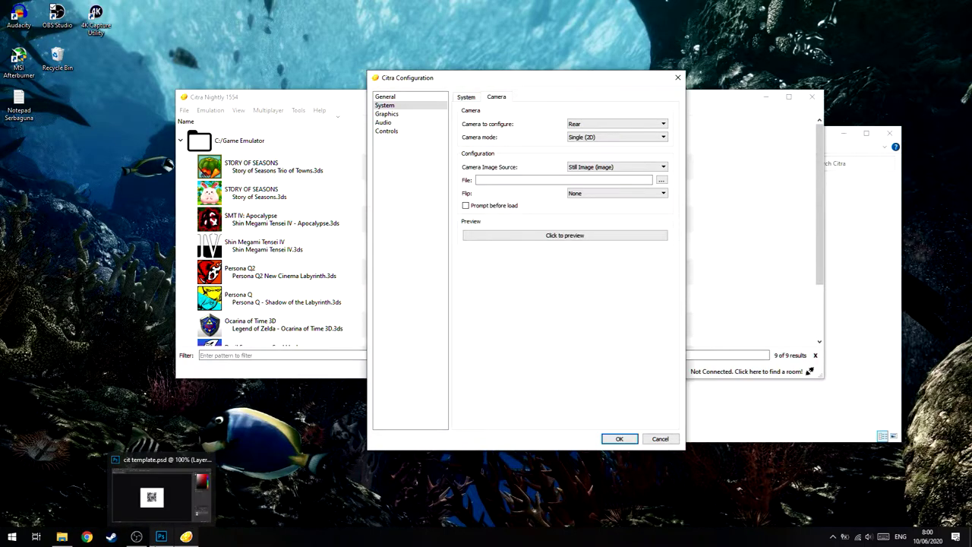
Switch to Photoshop and hide the white Layer 0 behind the QR code in the template
{"action": "left_click", "coordinate": [161, 534]}
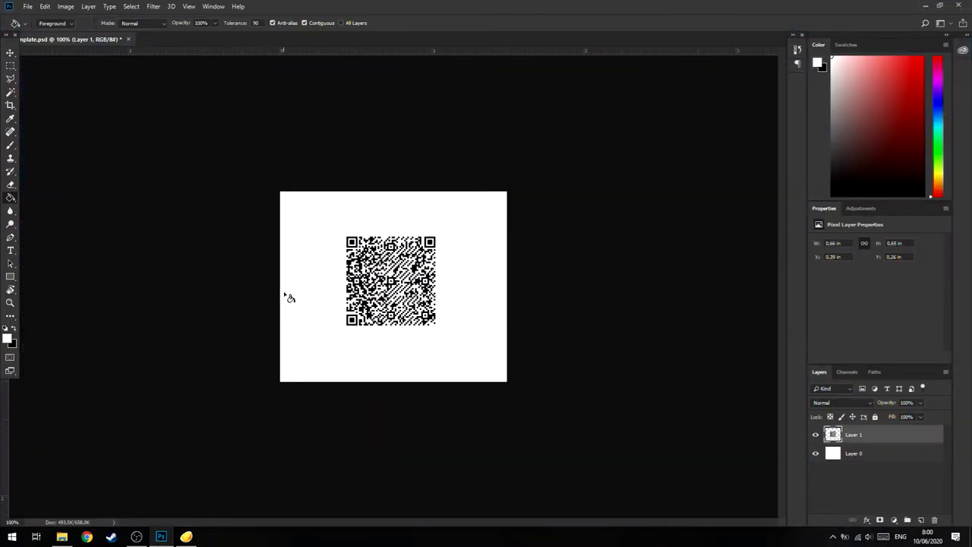
{"action": "left_click", "coordinate": [817, 456]}
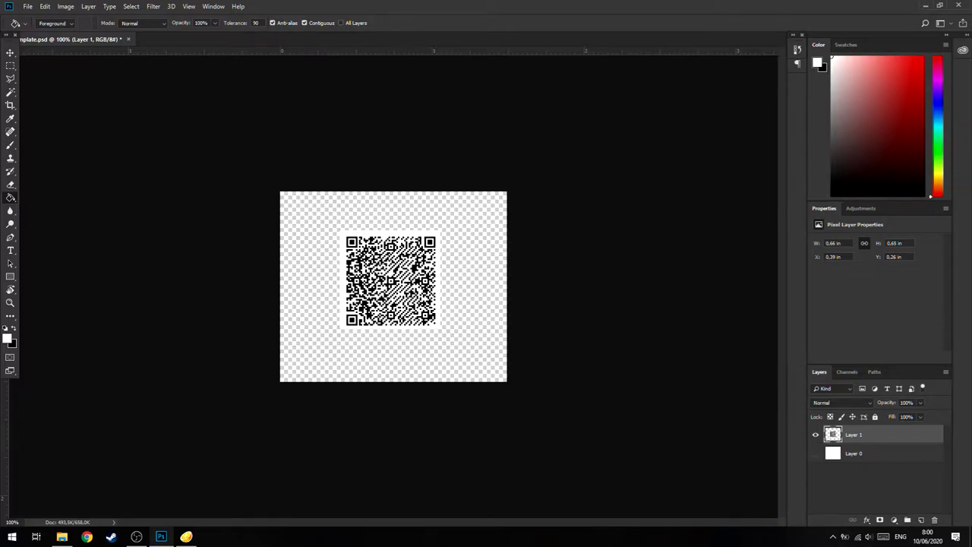
{"action": "left_click", "coordinate": [186, 536]}
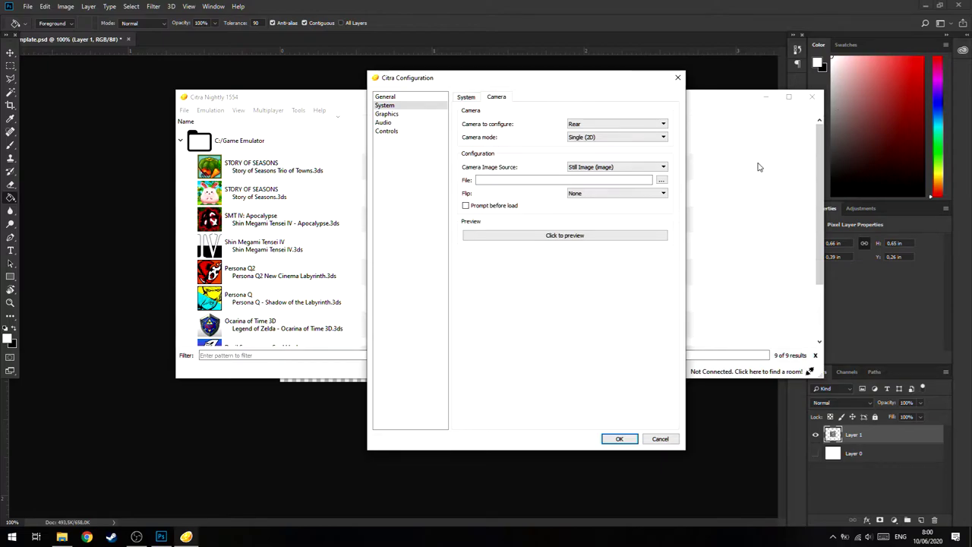
{"action": "left_click", "coordinate": [316, 408]}
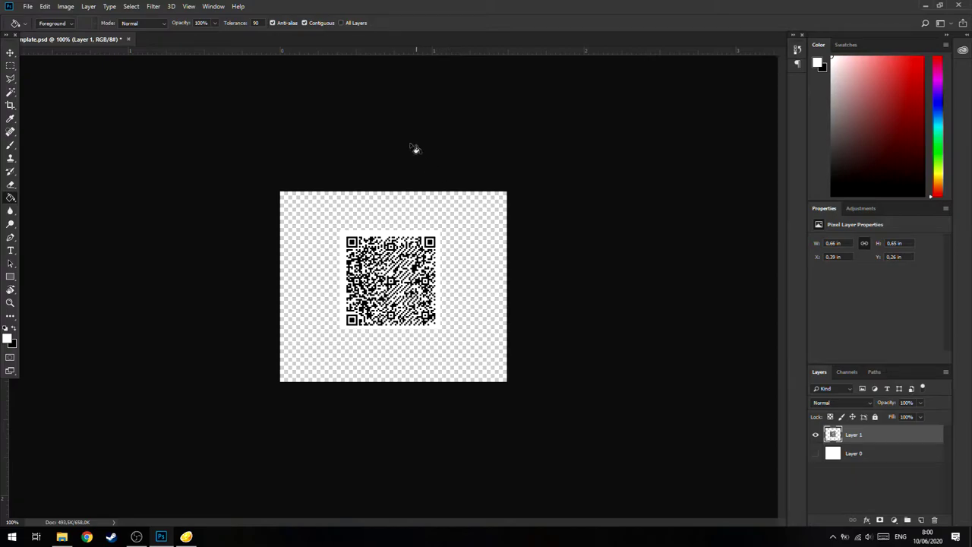
{"action": "left_click", "coordinate": [28, 6]}
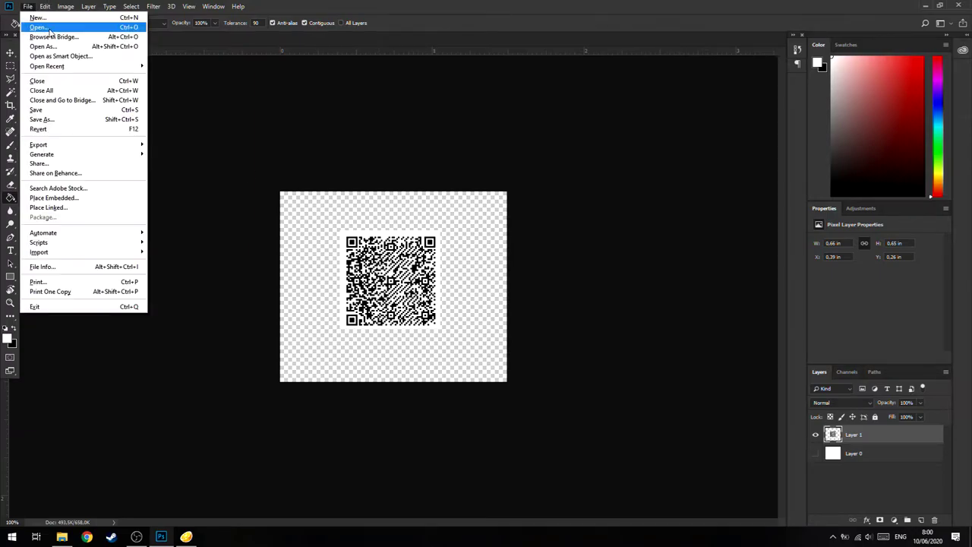
{"action": "left_click", "coordinate": [32, 15]}
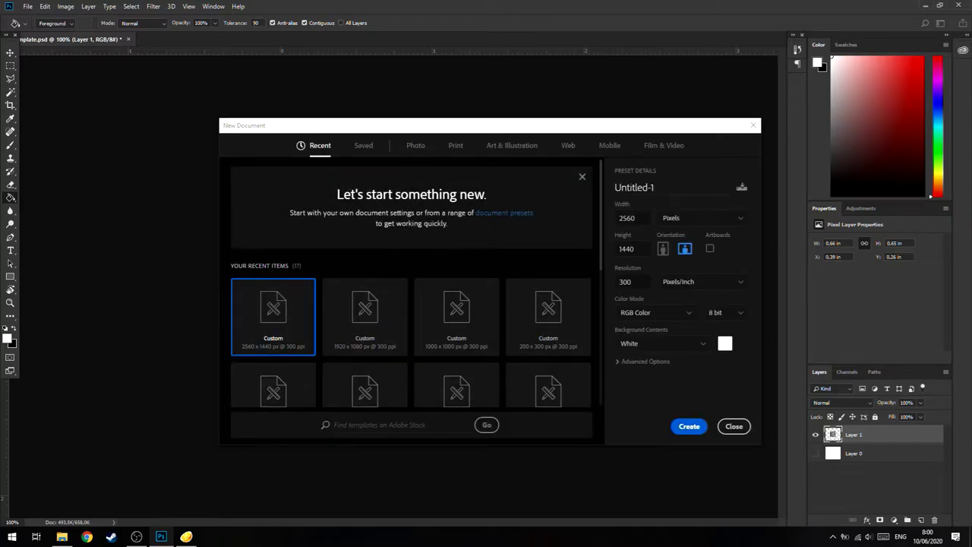
{"action": "left_click", "coordinate": [734, 426]}
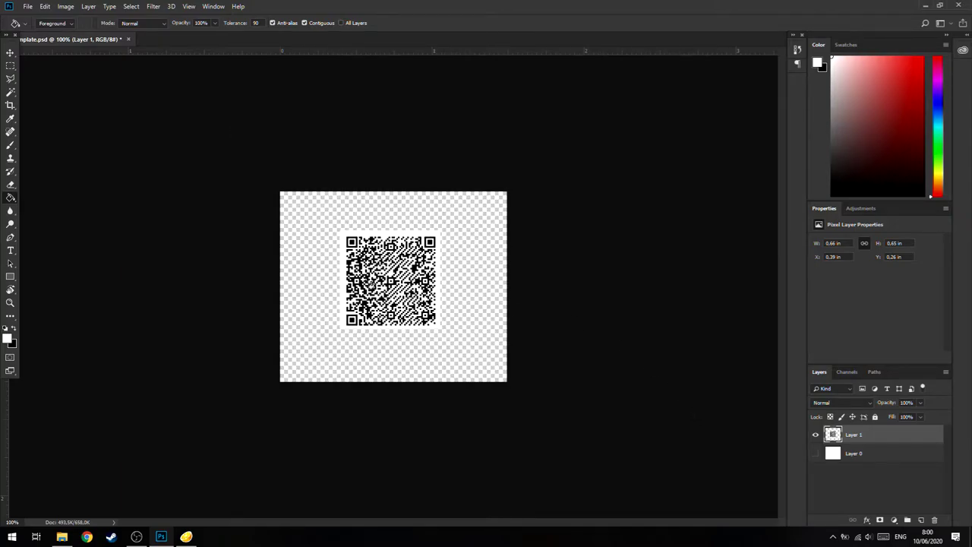
Show the white Layer 0 behind the QR code again
{"action": "left_click", "coordinate": [815, 454]}
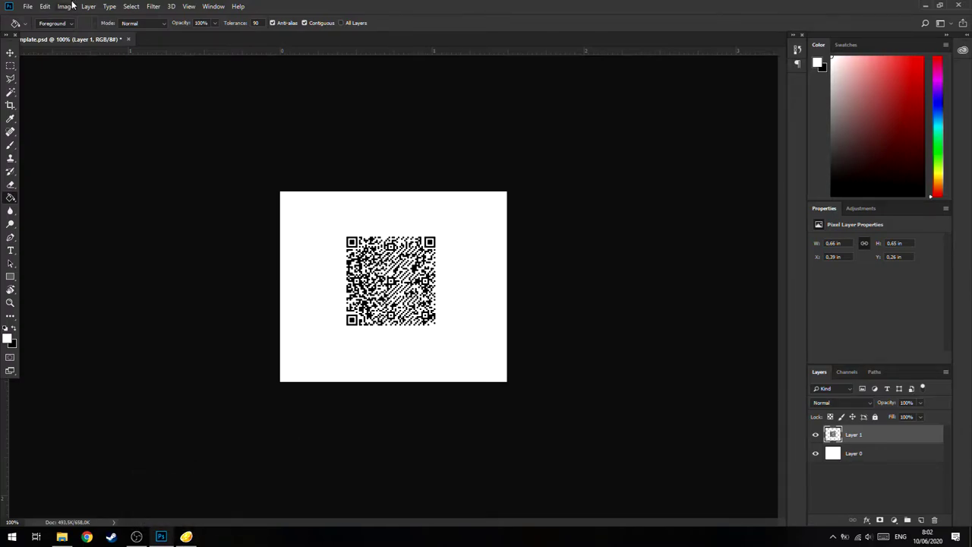
{"action": "left_click", "coordinate": [28, 6]}
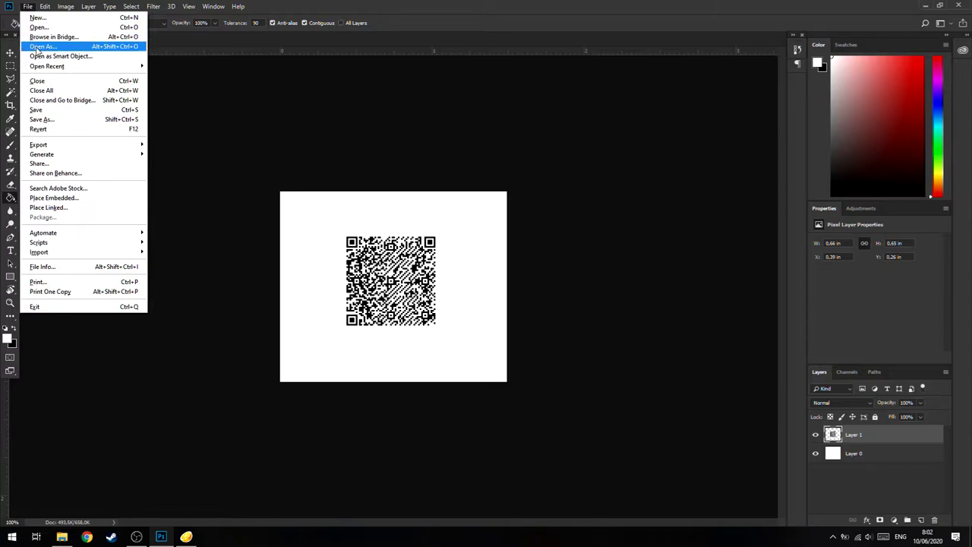
{"action": "left_click", "coordinate": [156, 386]}
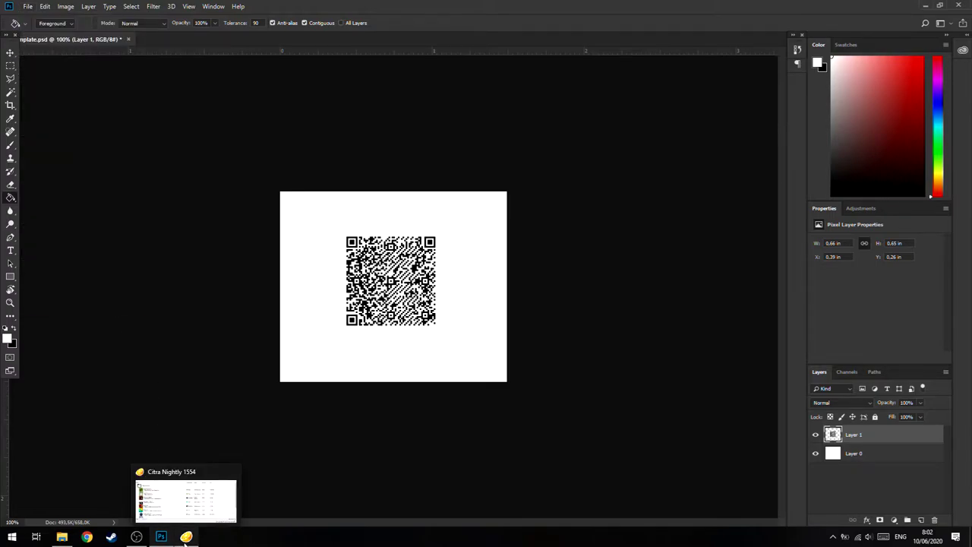
Switch to Citra, load kr yosh.jpg from the QR folder as the rear camera's still image, and preview it
{"action": "left_click", "coordinate": [185, 538]}
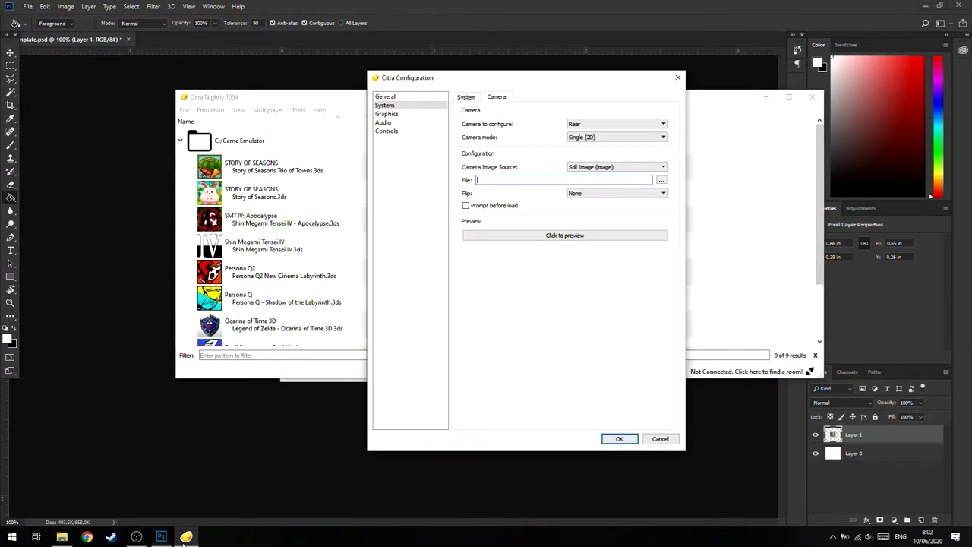
{"action": "left_click", "coordinate": [661, 180]}
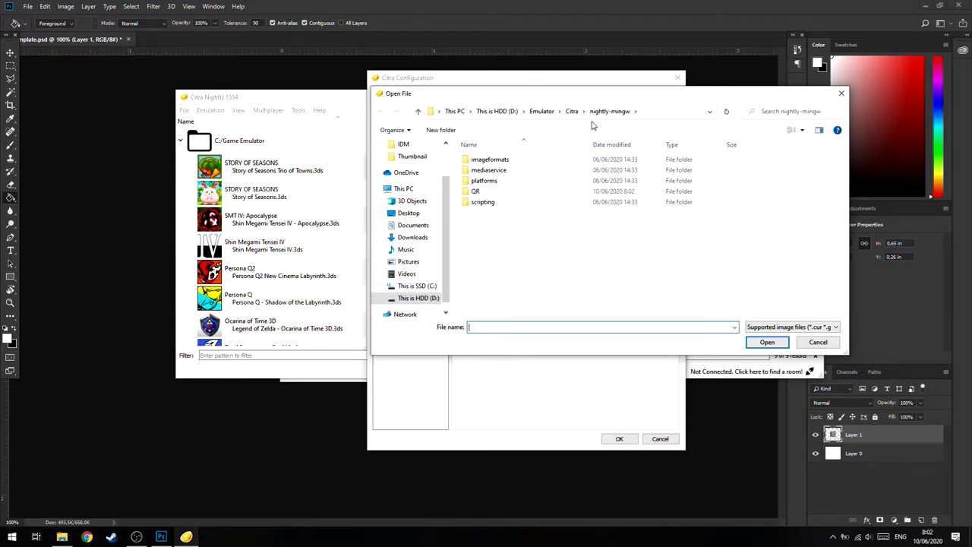
{"action": "left_click_drag", "start_coordinate": [608, 97], "coordinate": [620, 227]}
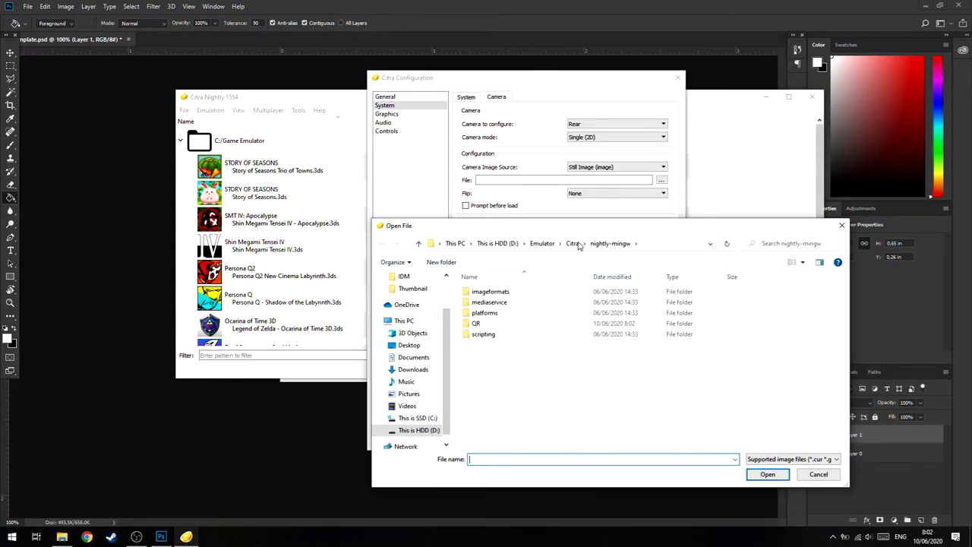
{"action": "double_click", "coordinate": [479, 323]}
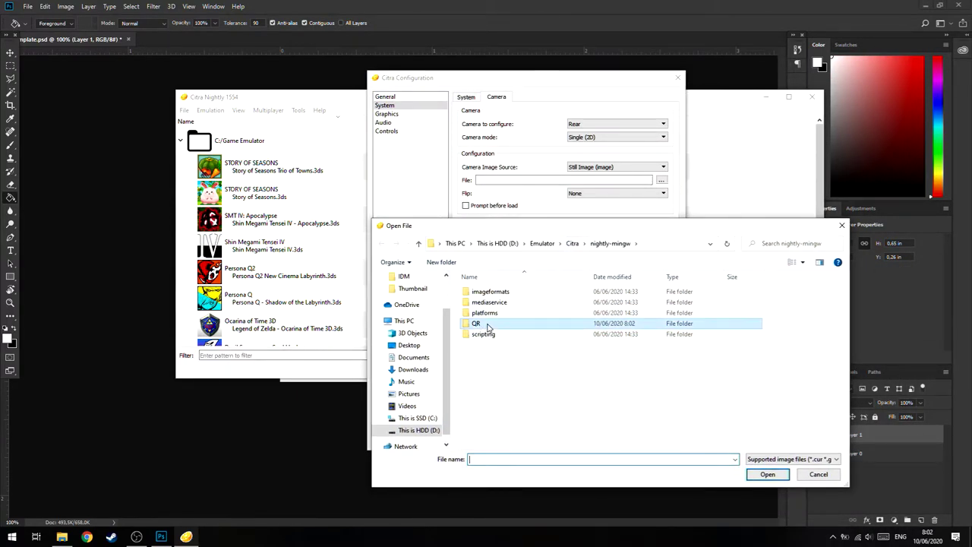
{"action": "left_click", "coordinate": [487, 317]}
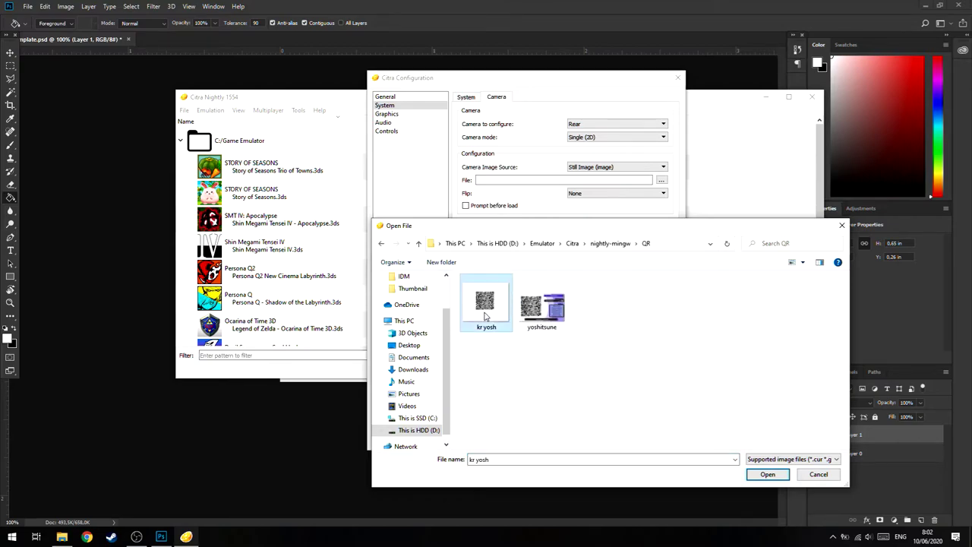
{"action": "left_click", "coordinate": [767, 479]}
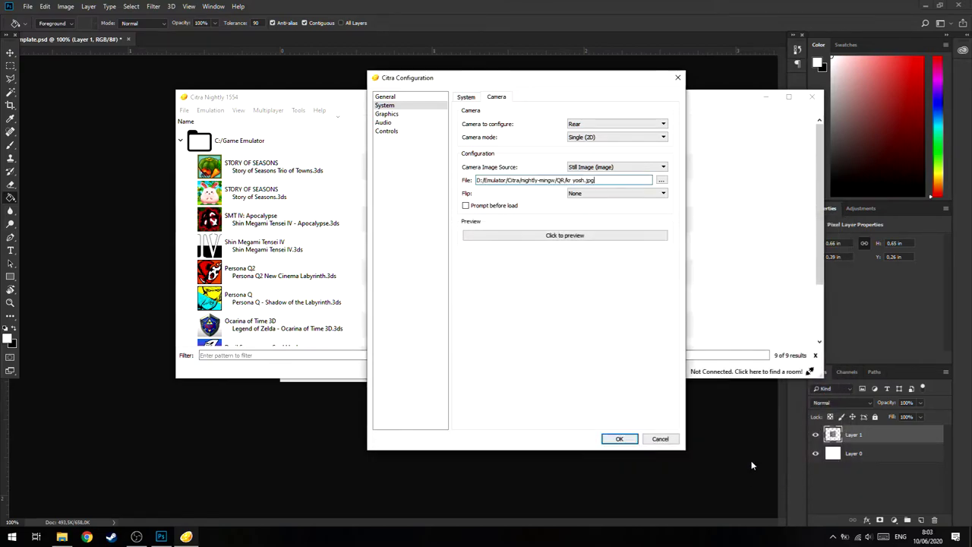
{"action": "left_click", "coordinate": [568, 236]}
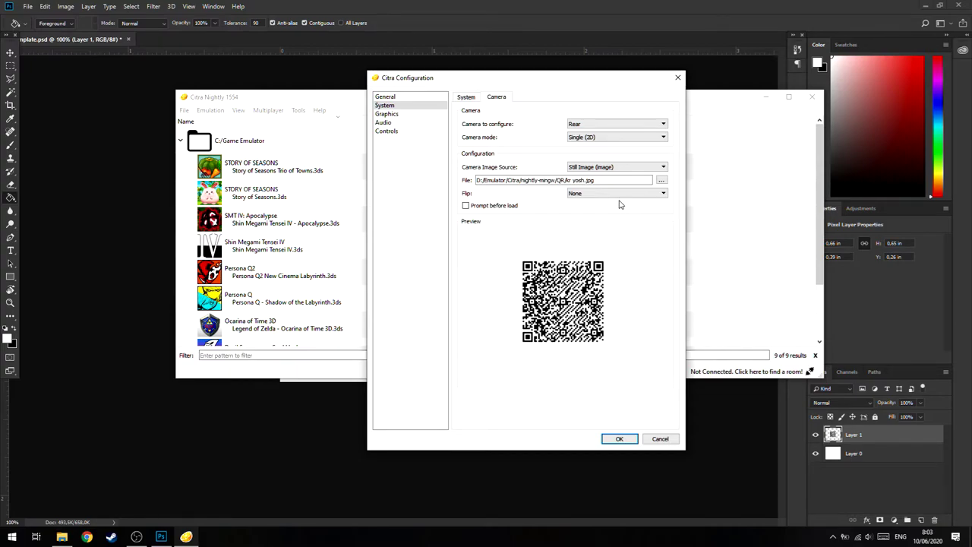
Try yoshitsune.jpg from the QR folder as the rear camera's still image and preview it
{"action": "left_click", "coordinate": [662, 181]}
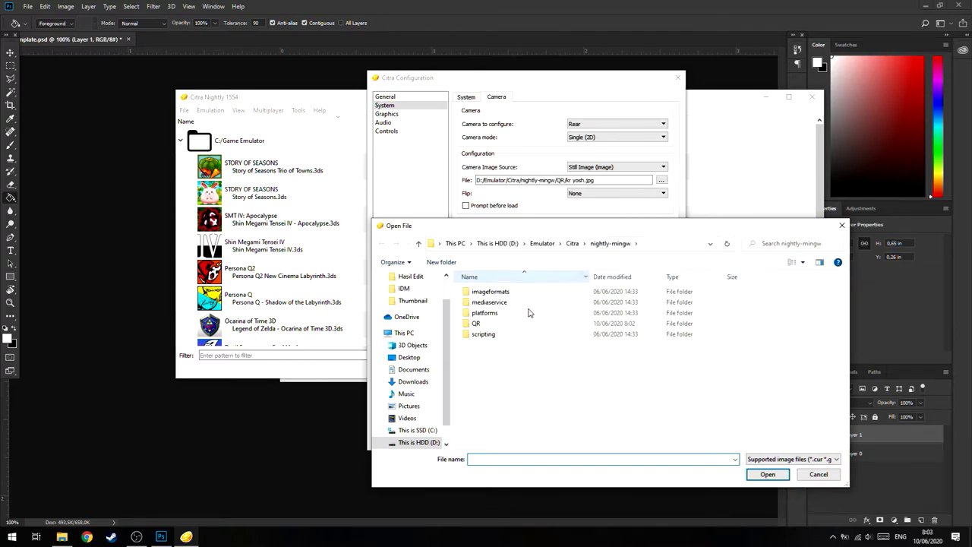
{"action": "double_click", "coordinate": [476, 324]}
{"action": "left_click", "coordinate": [543, 311]}
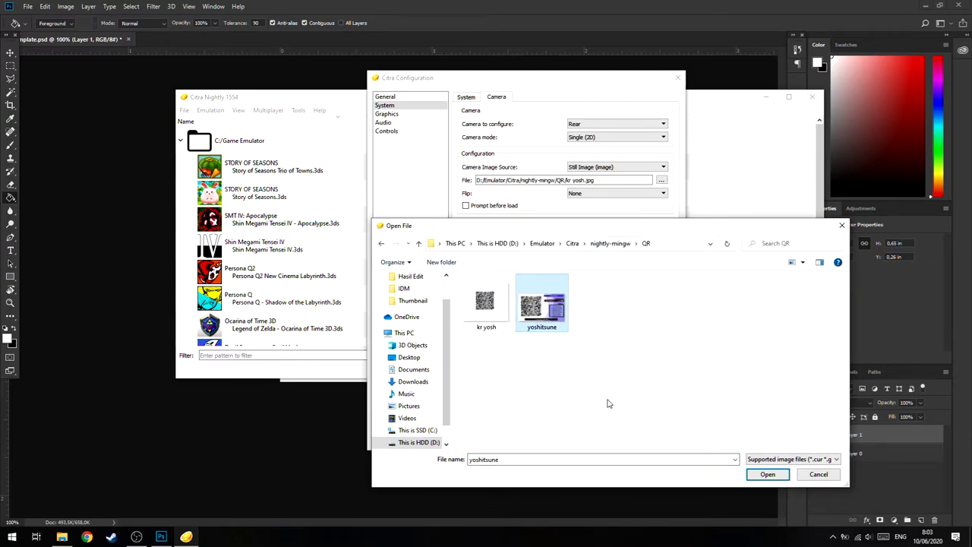
{"action": "left_click", "coordinate": [762, 474]}
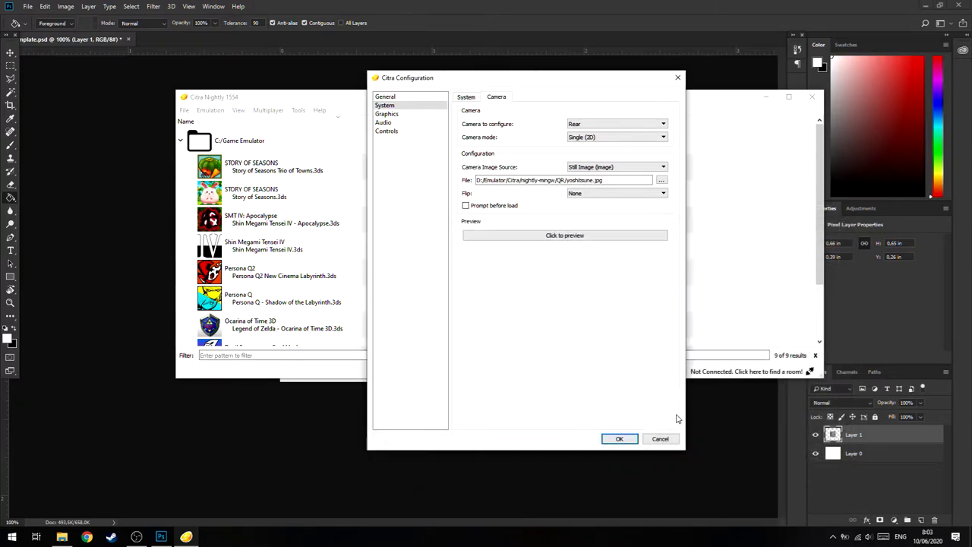
{"action": "left_click", "coordinate": [552, 236]}
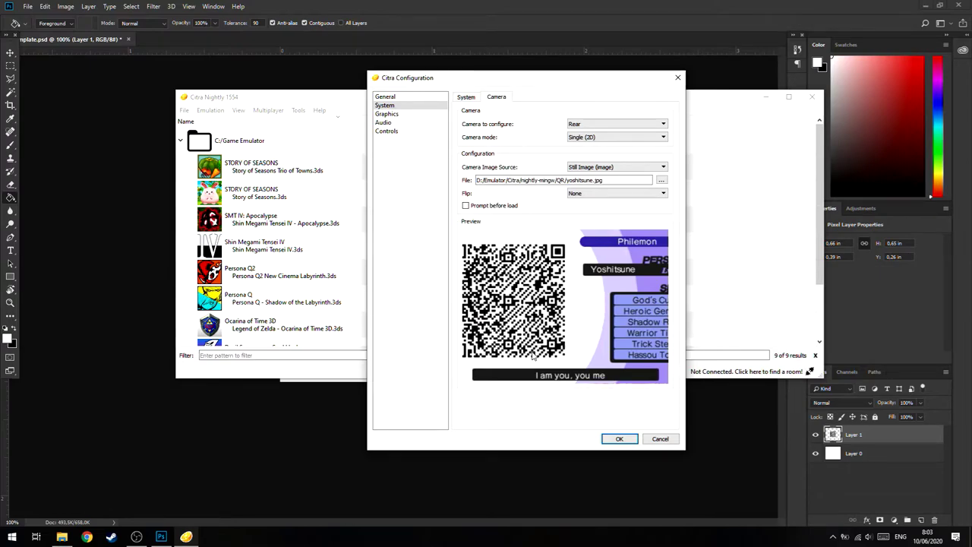
{"action": "mouse_move", "coordinate": [562, 267]}
Switch to Chrome and search Google for "qr persona q", viewing the image results
{"action": "left_click", "coordinate": [86, 537]}
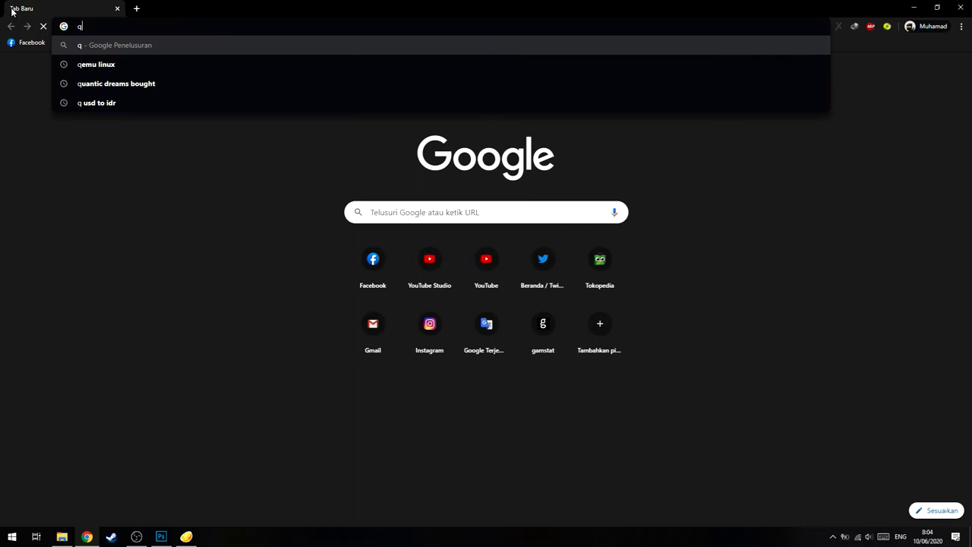
{"action": "type", "text": "qr per"}
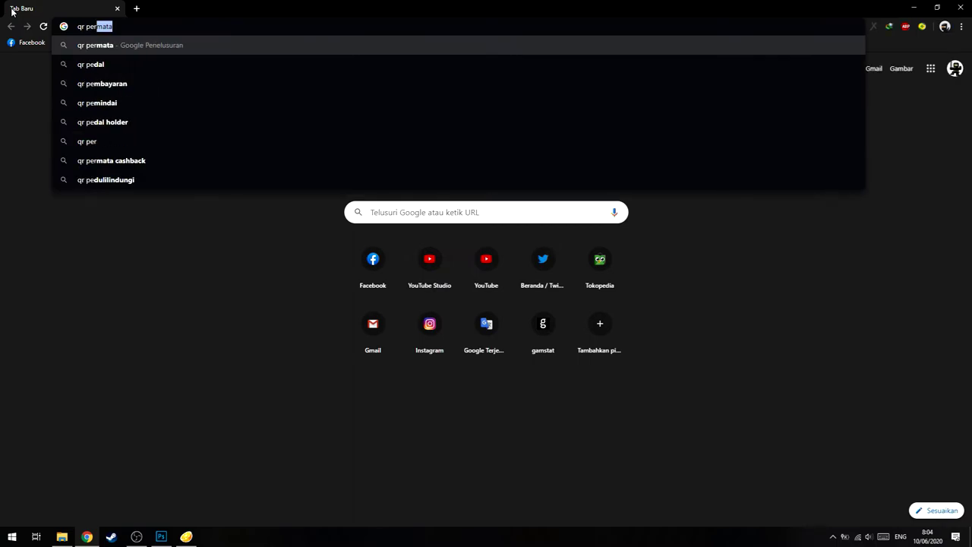
{"action": "type", "text": "sona"}
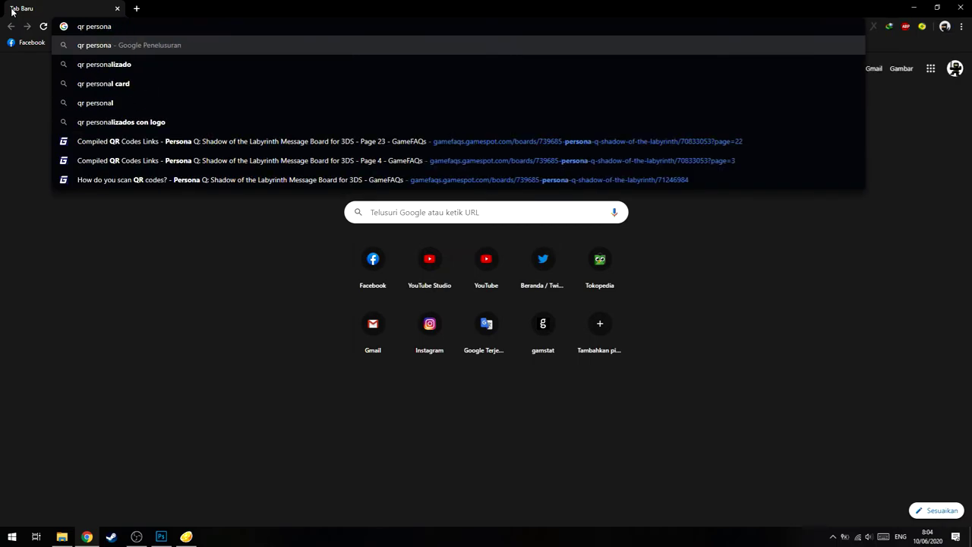
{"action": "type", "text": " q"}
{"action": "key", "text": "Return"}
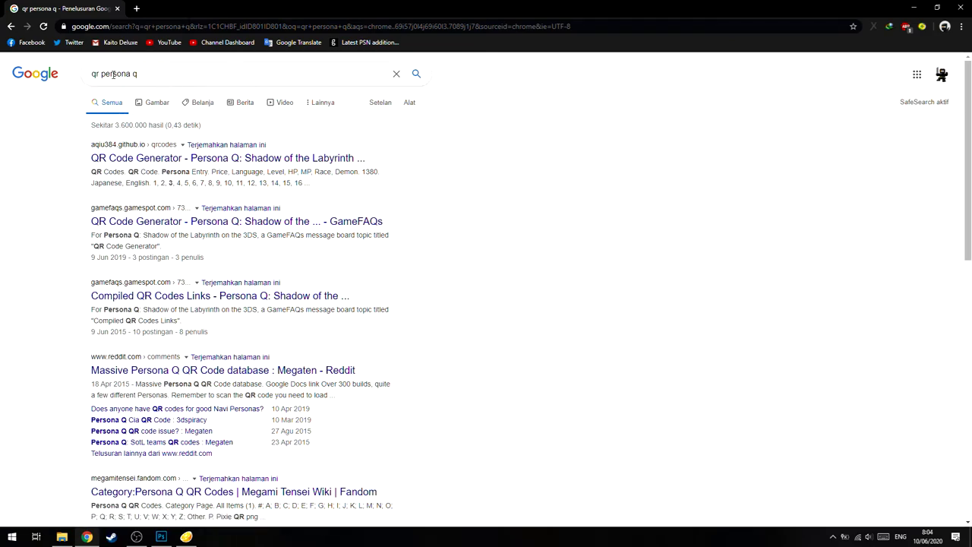
{"action": "left_click", "coordinate": [147, 102]}
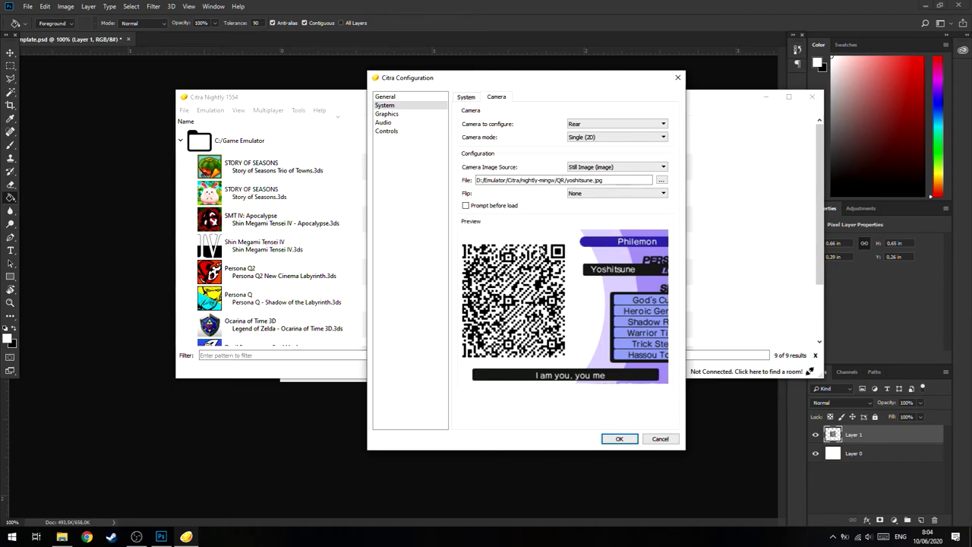
Set the rear camera's still image in Citra back to kr yosh.jpg from the QR folder and preview it
{"action": "left_click", "coordinate": [661, 180]}
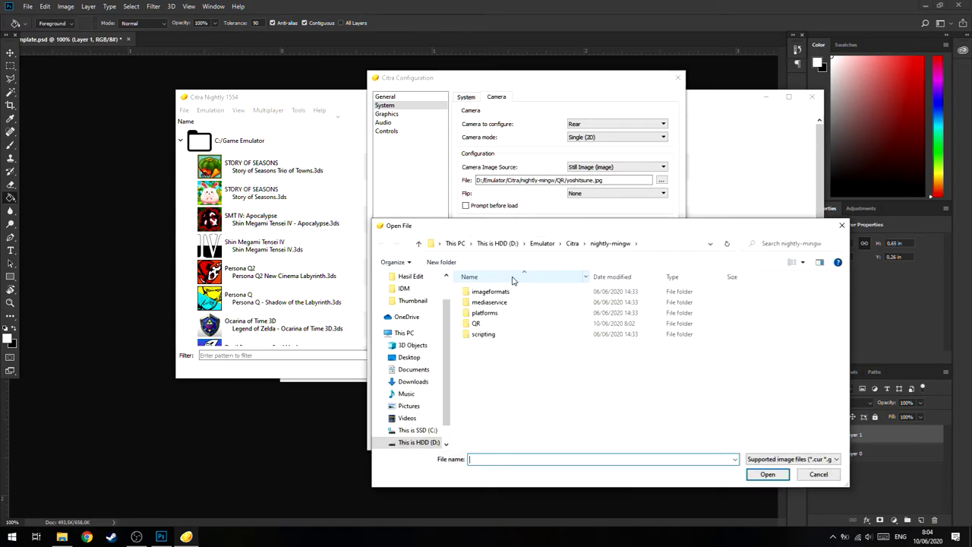
{"action": "double_click", "coordinate": [505, 323]}
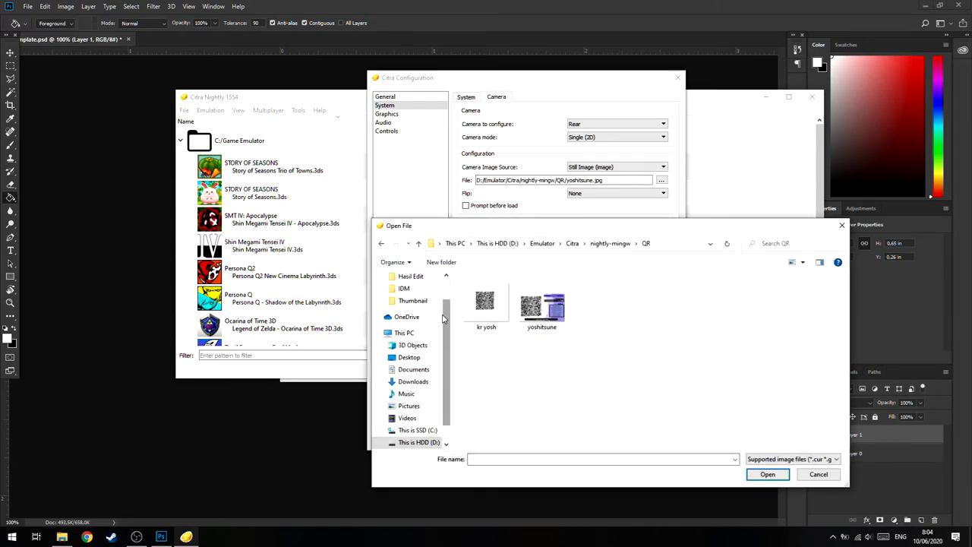
{"action": "left_click", "coordinate": [484, 308]}
{"action": "left_click", "coordinate": [757, 479]}
{"action": "left_click", "coordinate": [600, 235]}
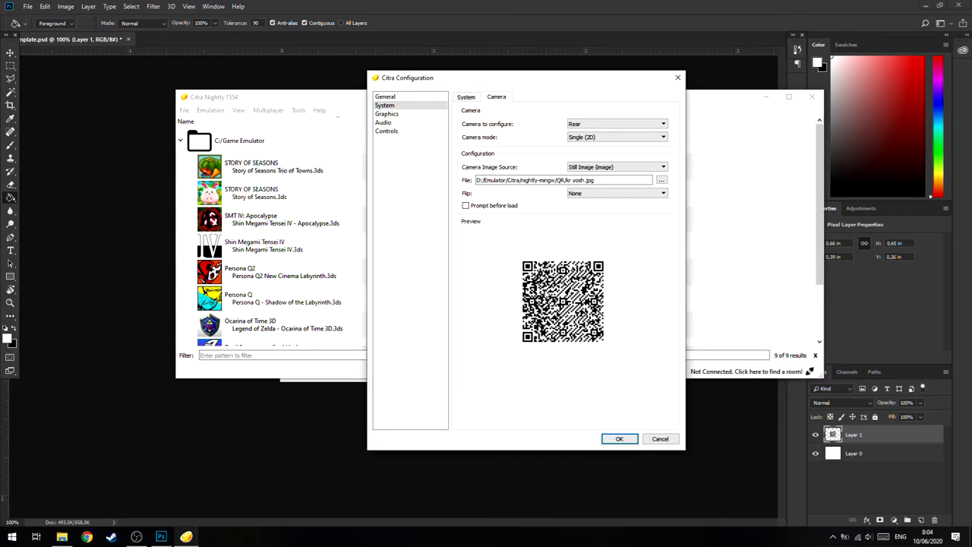
{"action": "mouse_move", "coordinate": [545, 285]}
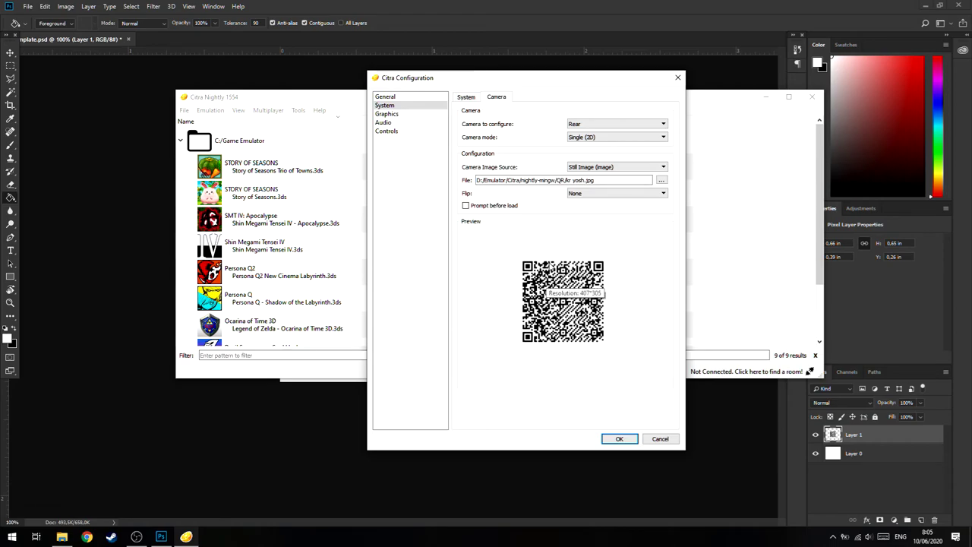